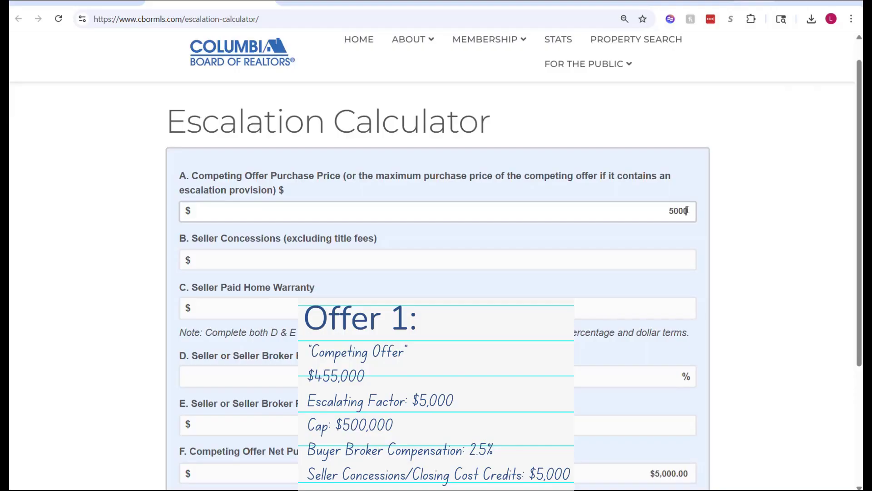
Enter the competing offer's purchase price as $500,000 and its seller concessions as $5,000
{"action": "key", "text": "Tab"}
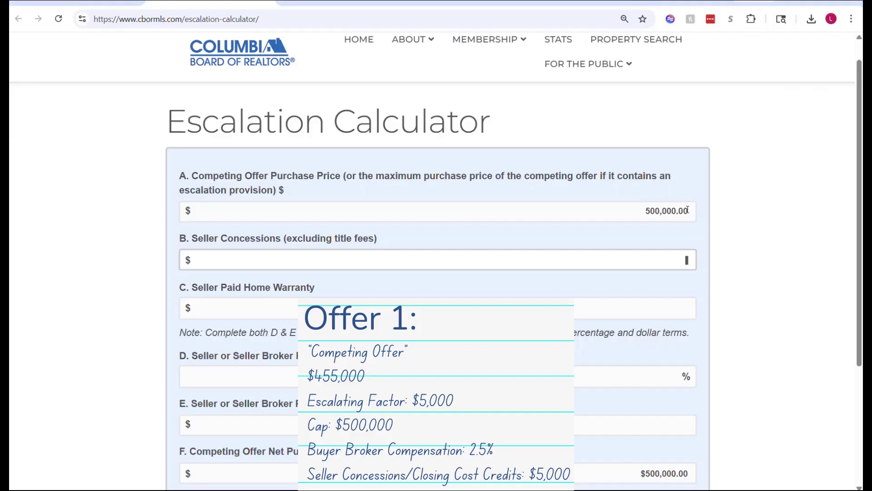
{"action": "type", "text": "5,000"}
{"action": "key", "text": "Tab"}
{"action": "scroll", "coordinate": [687, 210], "scroll_direction": "down", "scroll_amount": 2}
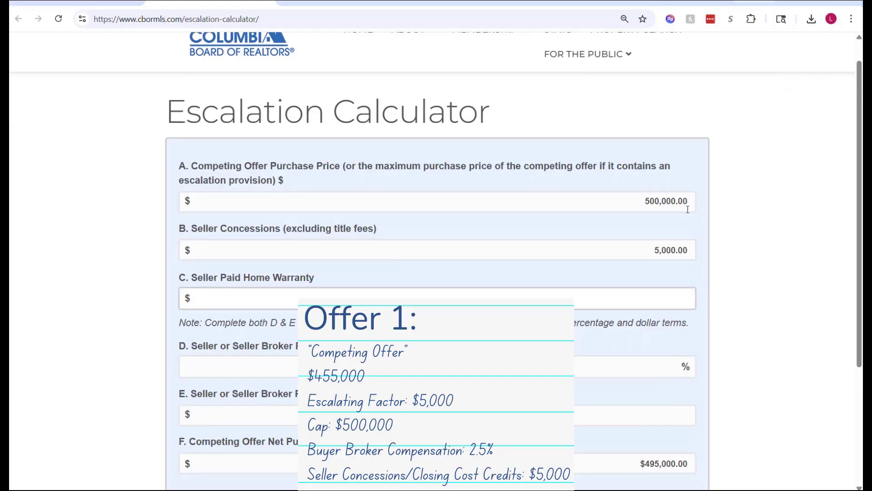
Set the competing offer's seller-paid home warranty to $0 and its buyer broker compensation to 2.5% with a $0 amount
{"action": "scroll", "coordinate": [687, 210], "scroll_direction": "down", "scroll_amount": 2}
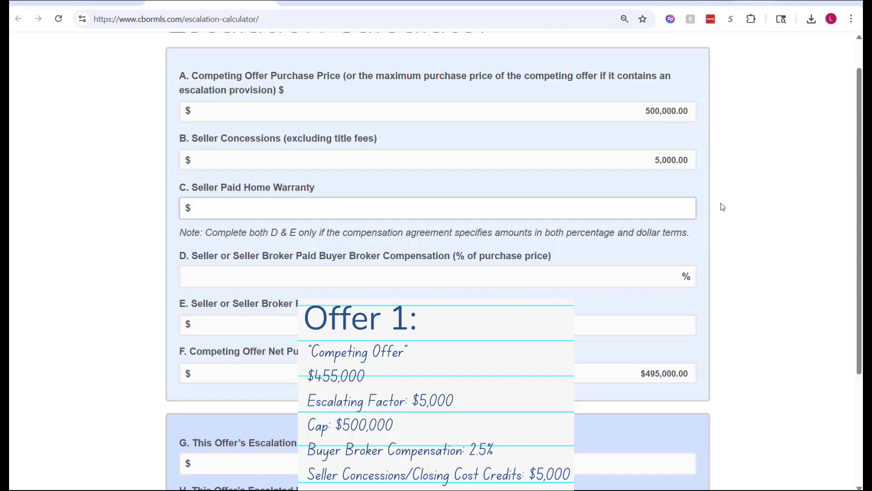
{"action": "type", "text": "0"}
{"action": "key", "text": "Tab"}
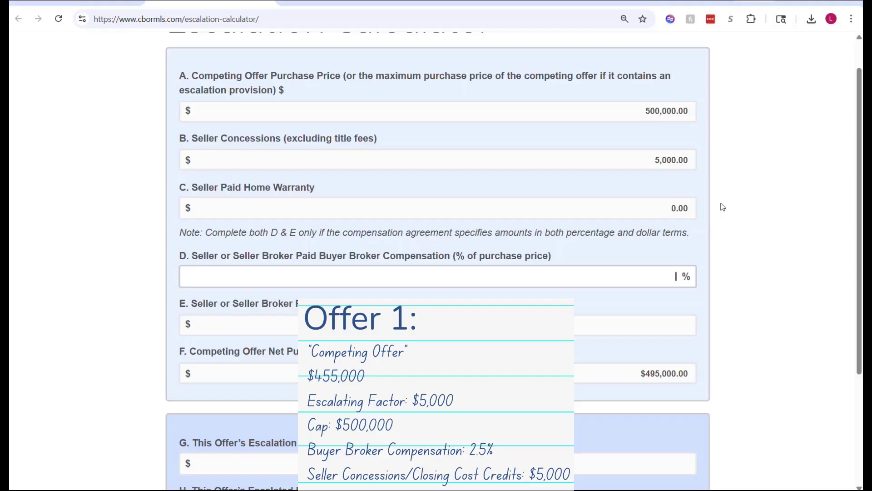
{"action": "type", "text": "2.5"}
{"action": "key", "text": "Tab"}
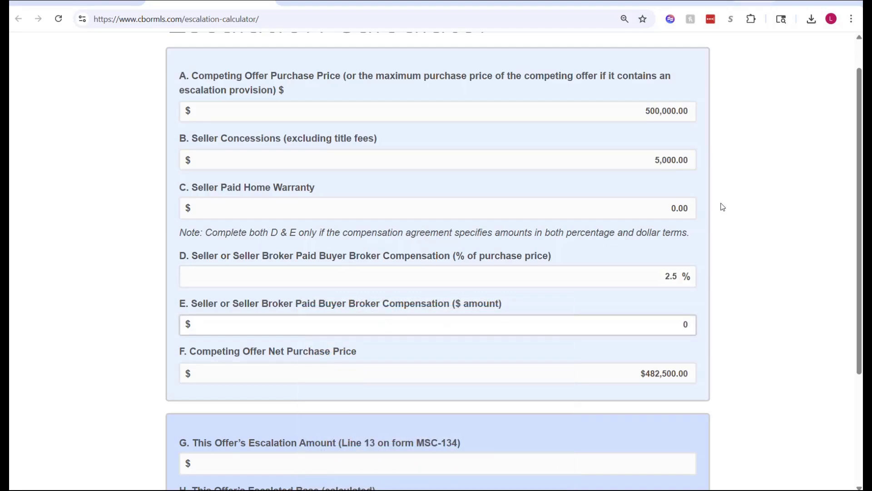
{"action": "key", "text": "Tab"}
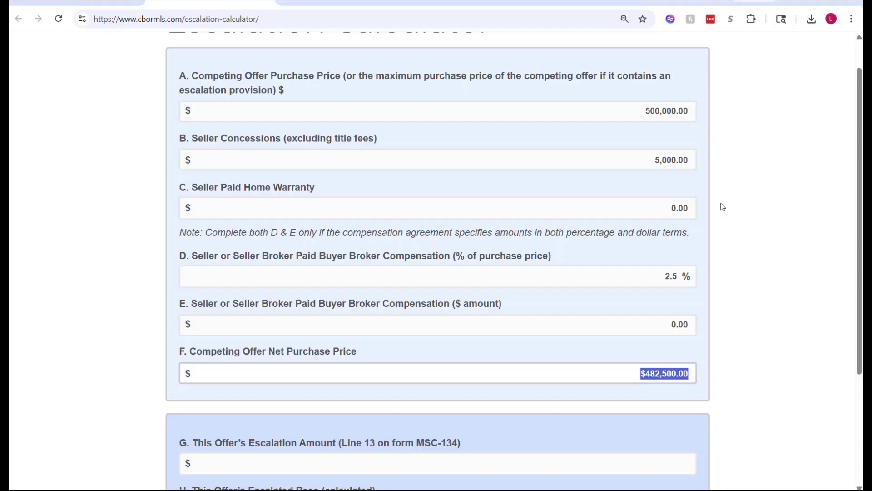
Enter an escalation amount of $3,000 and seller concessions of $0 for this offer
{"action": "scroll", "coordinate": [723, 206], "scroll_direction": "down", "scroll_amount": 1}
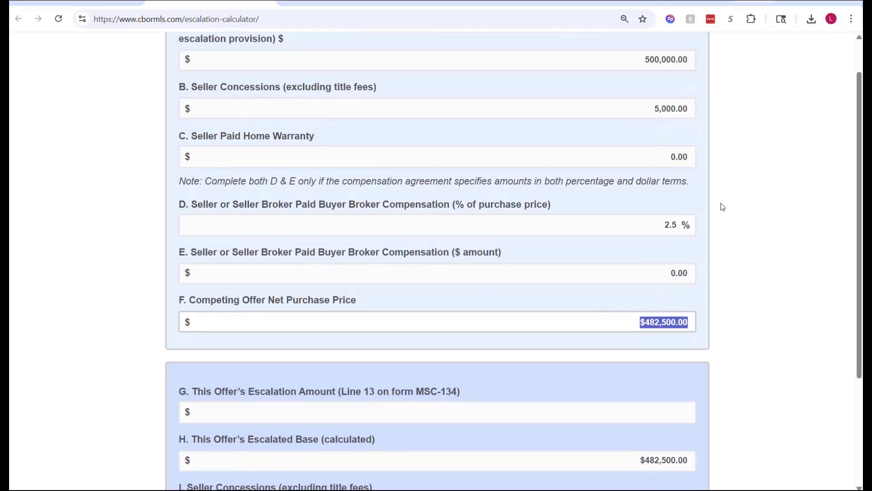
{"action": "key", "text": "Tab"}
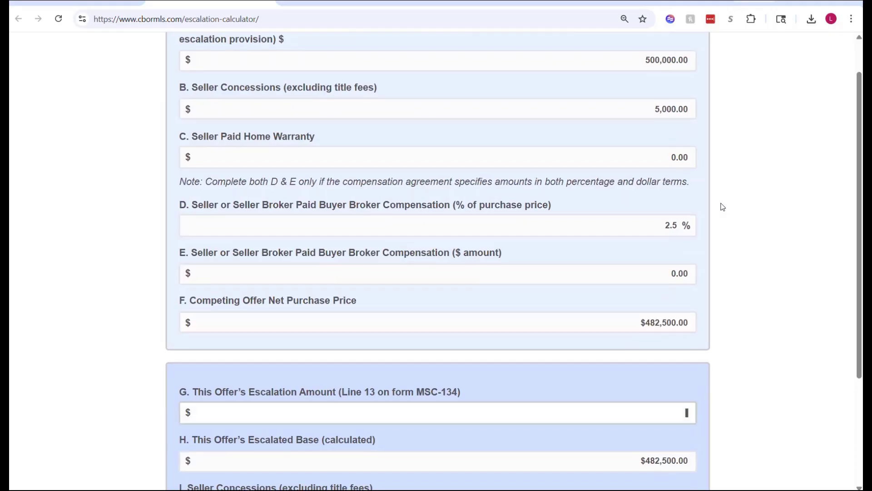
{"action": "scroll", "coordinate": [723, 207], "scroll_direction": "down", "scroll_amount": 4}
{"action": "scroll", "coordinate": [722, 206], "scroll_direction": "down", "scroll_amount": 3}
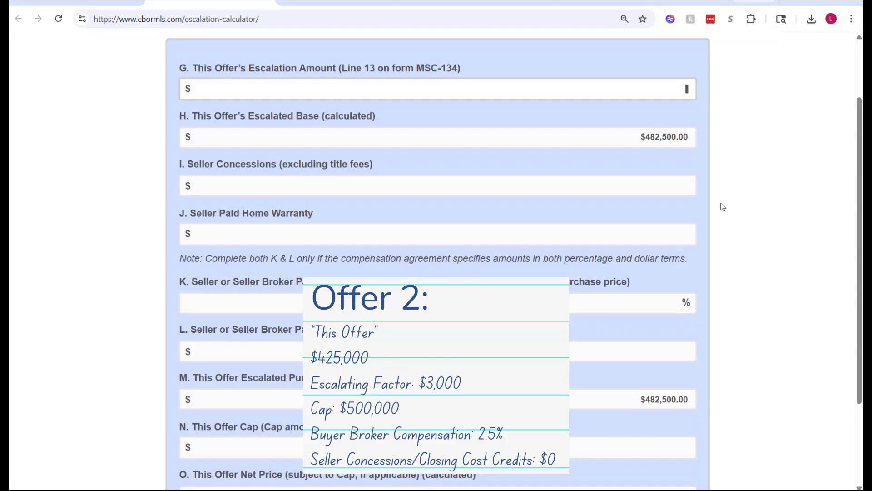
{"action": "type", "text": "3000"}
{"action": "key", "text": "Tab"}
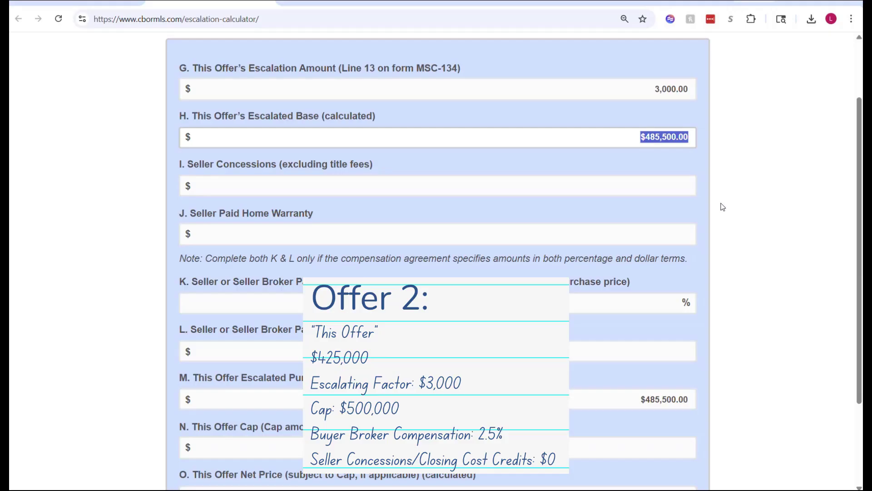
{"action": "key", "text": "Tab"}
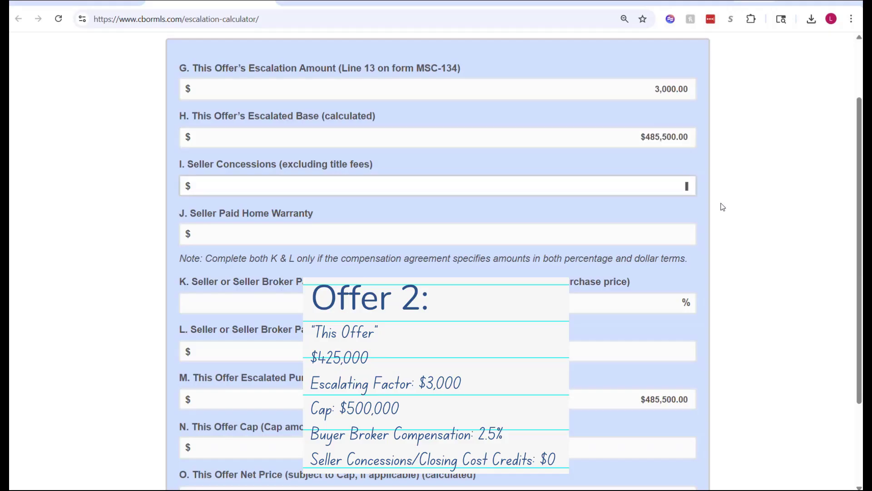
{"action": "type", "text": "0"}
{"action": "key", "text": "Tab"}
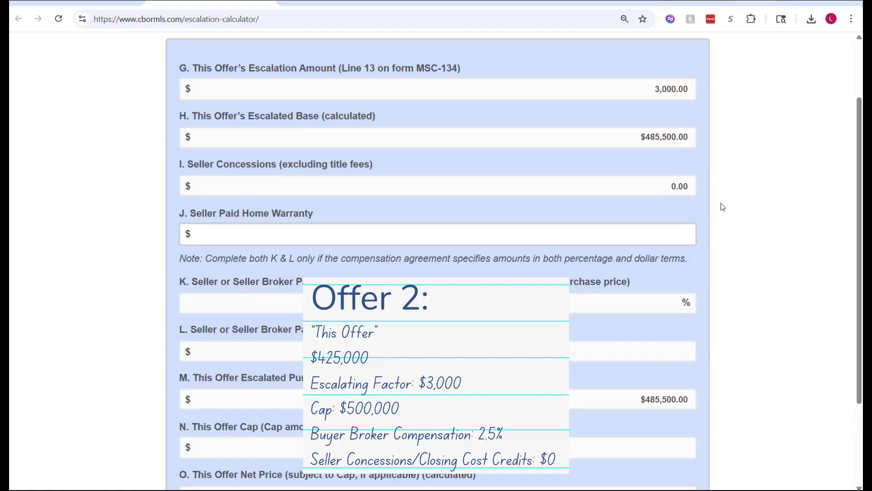
Set this offer's seller-paid home warranty to $0 and its buyer broker compensation to 2.5% with a $0 amount
{"action": "key", "text": "Tab"}
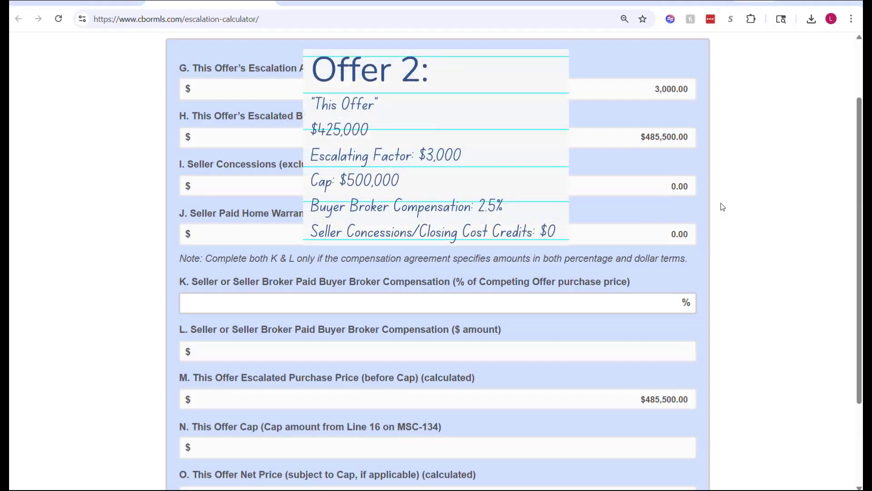
{"action": "type", "text": "2.5"}
{"action": "key", "text": "Tab"}
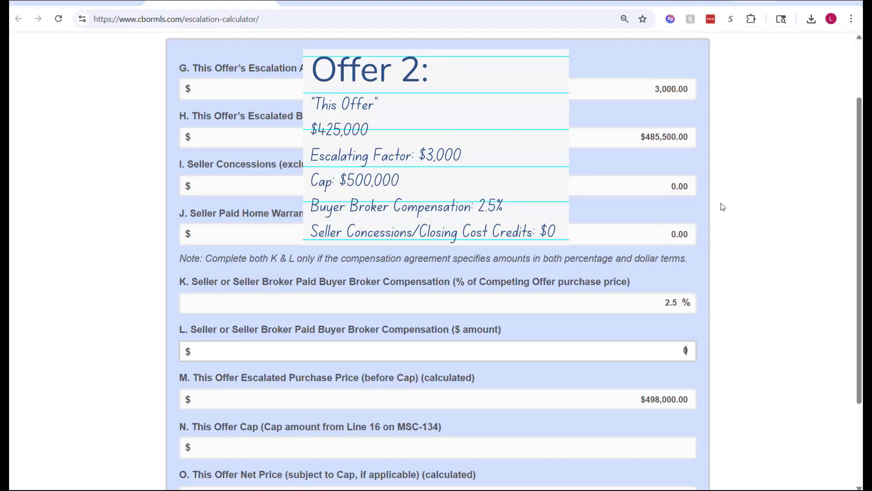
{"action": "key", "text": "Tab"}
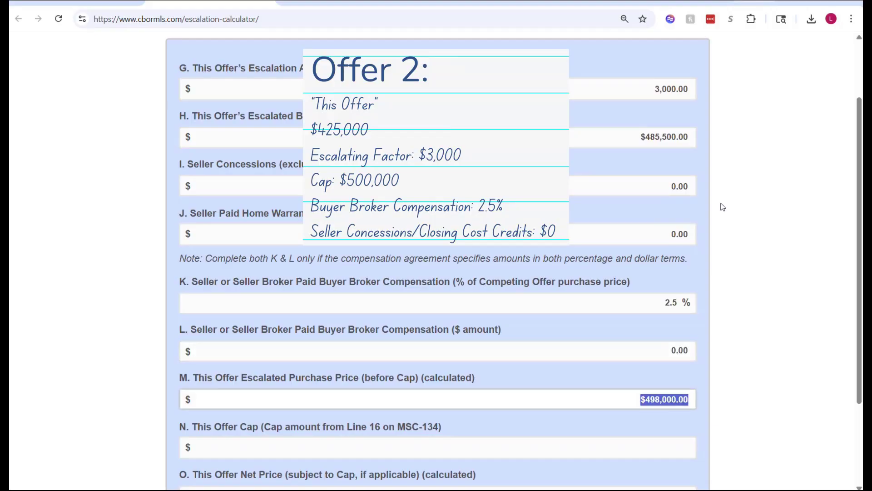
Set this offer's cap to $500,000
{"action": "scroll", "coordinate": [723, 207], "scroll_direction": "down", "scroll_amount": 3}
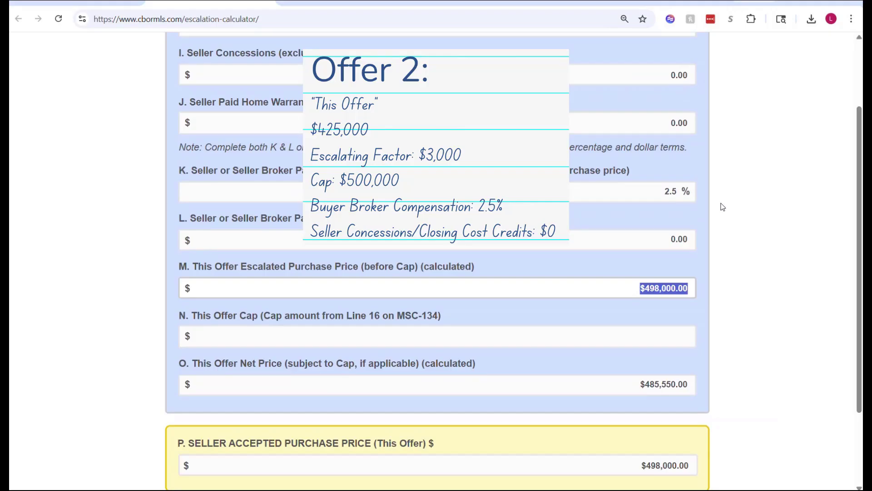
{"action": "key", "text": "Tab"}
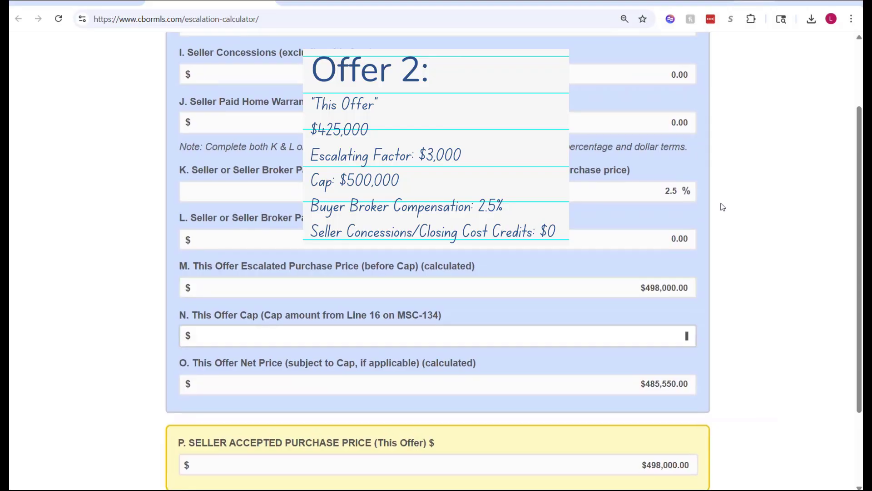
{"action": "type", "text": "500,000"}
{"action": "key", "text": "Tab"}
{"action": "scroll", "coordinate": [722, 206], "scroll_direction": "down", "scroll_amount": 1}
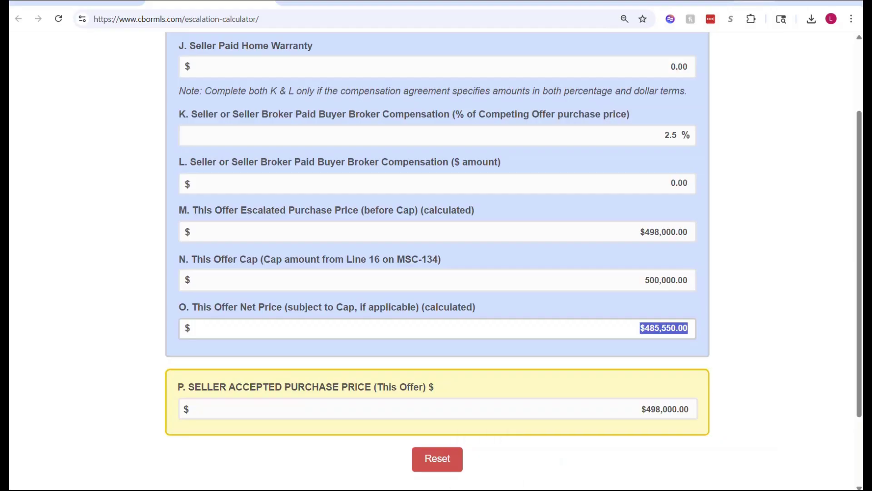
In the cleared calculator, enter the reversed competing offer's purchase price as $500,000 and seller concessions as $0
{"action": "mouse_move", "coordinate": [509, 490]}
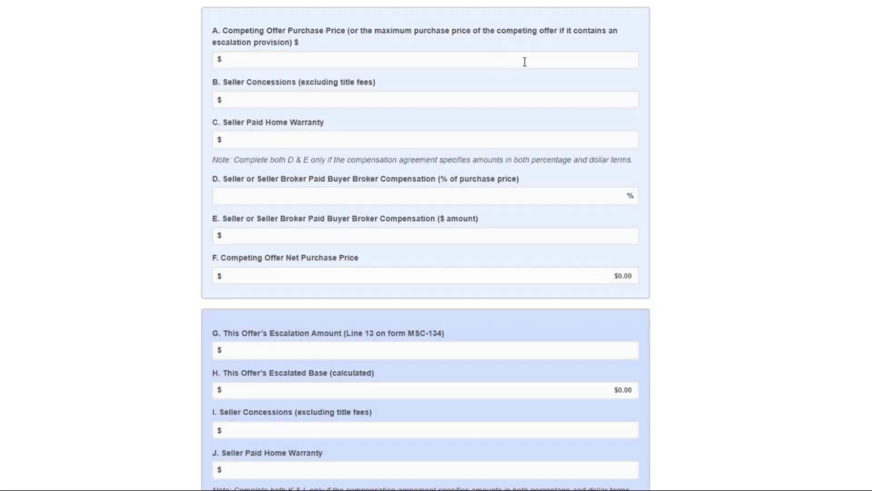
{"action": "left_click", "coordinate": [524, 61]}
{"action": "type", "text": "500"}
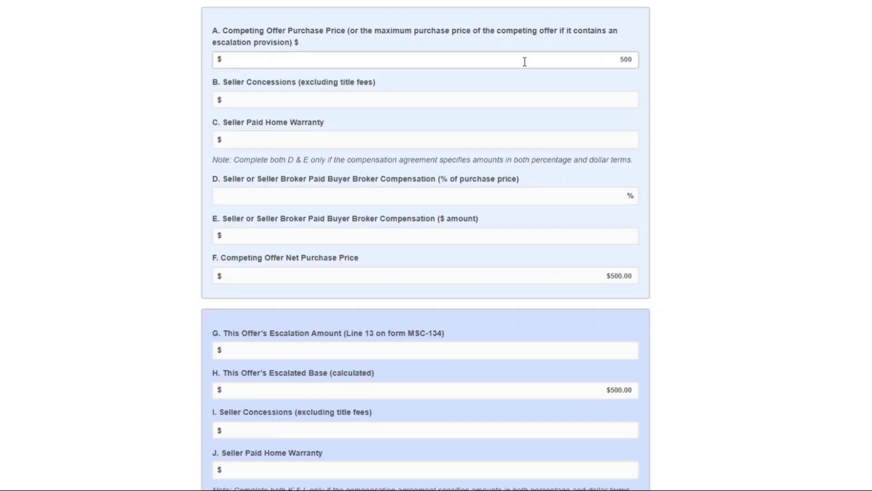
{"action": "type", "text": ",000"}
{"action": "key", "text": "Tab"}
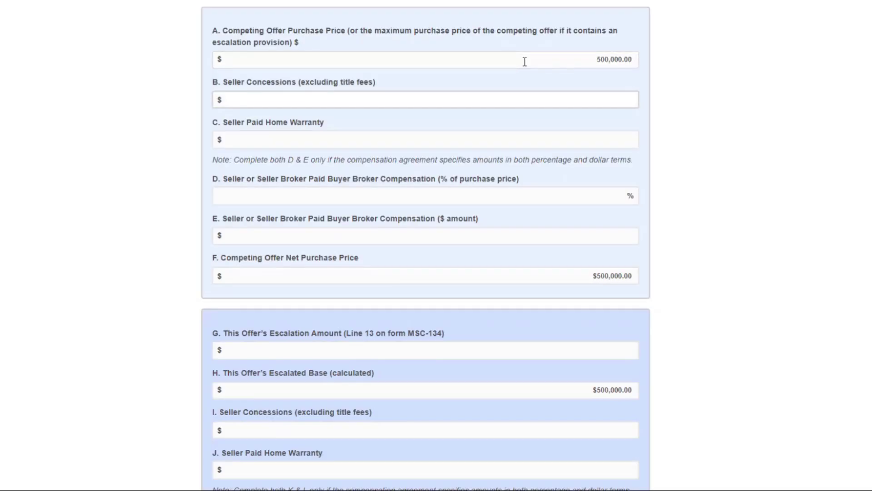
{"action": "key", "text": "Tab"}
{"action": "key", "text": "Tab"}
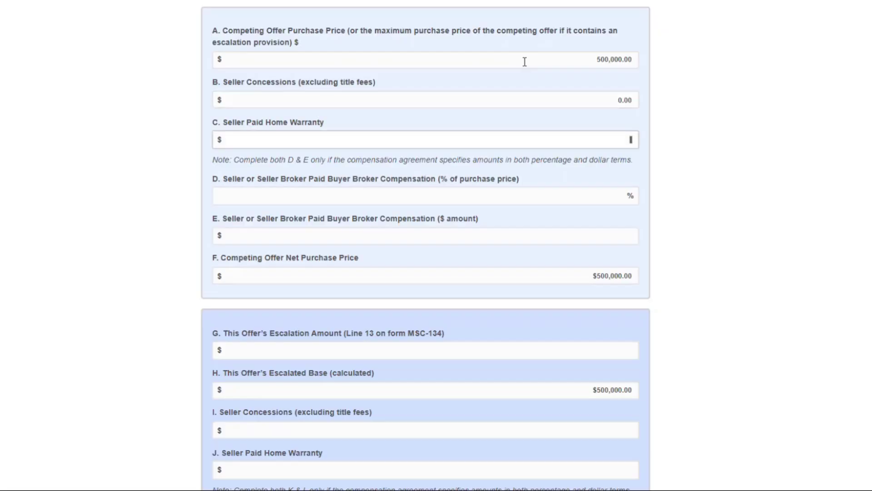
Set the reversed competing offer's buyer broker compensation to 2.5% with a $0 amount
{"action": "type", "text": "2.5"}
{"action": "key", "text": "Tab"}
{"action": "scroll", "coordinate": [525, 61], "scroll_direction": "down", "scroll_amount": 3}
{"action": "key", "text": "Tab"}
{"action": "key", "text": "Tab"}
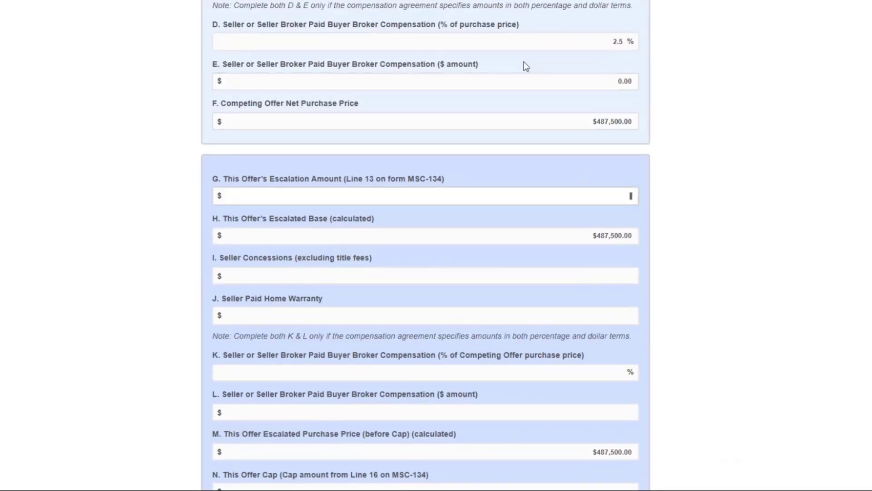
Enter an escalation amount of $5,000 and seller concessions of $5,000 for this offer in the reversed comparison
{"action": "type", "text": "5000"}
{"action": "key", "text": "Tab"}
{"action": "key", "text": "Tab"}
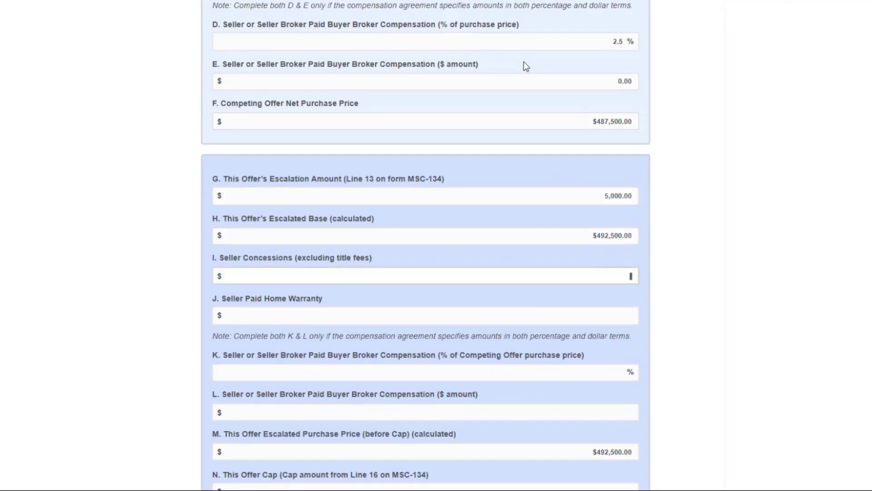
{"action": "type", "text": "5,000"}
{"action": "key", "text": "Tab"}
Set the seller-paid home warranty to $0 and the buyer broker compensation to 2.5% for this offer in the reversed comparison
{"action": "key", "text": "Tab"}
{"action": "type", "text": "2.5"}
{"action": "key", "text": "Tab"}
{"action": "scroll", "coordinate": [524, 61], "scroll_direction": "down", "scroll_amount": 5}
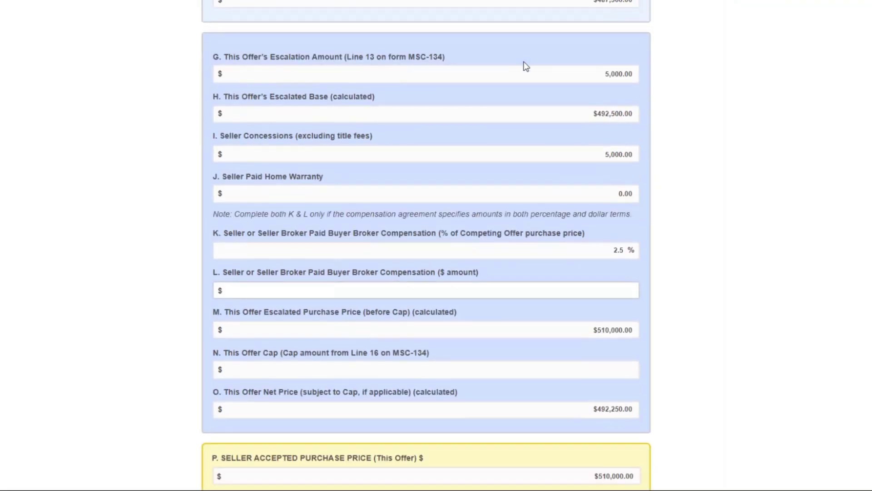
Complete the reversed comparison by setting this offer's cap to $500,000
{"action": "key", "text": "Tab"}
{"action": "key", "text": "Tab"}
{"action": "type", "text": "500,"}
{"action": "type", "text": "0000"}
{"action": "key", "text": "Tab"}
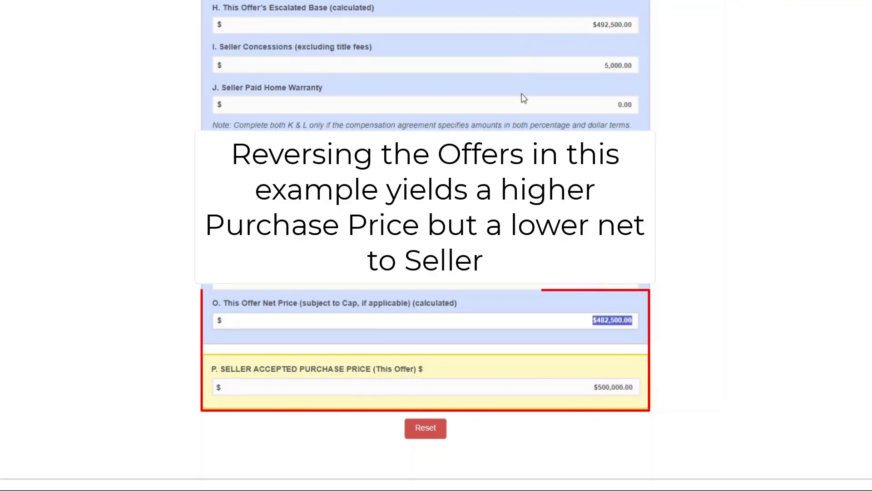